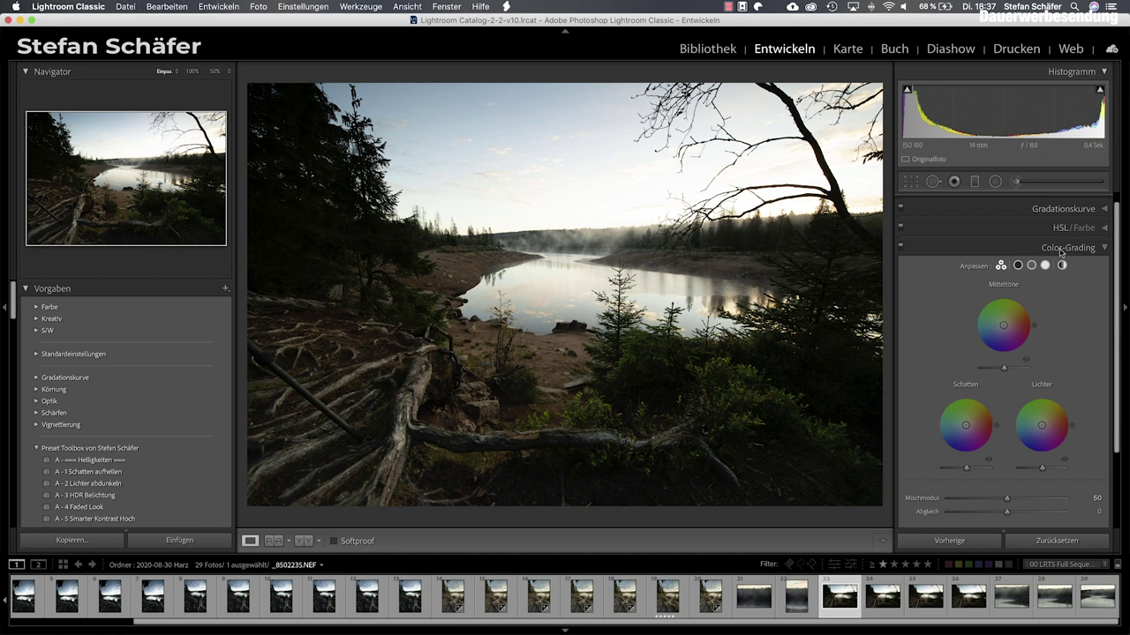
# - Collapse and re-expand Color Grading, then step through Shadows and Highlights to the neutral Global wheel
pyautogui.click(1064, 251)
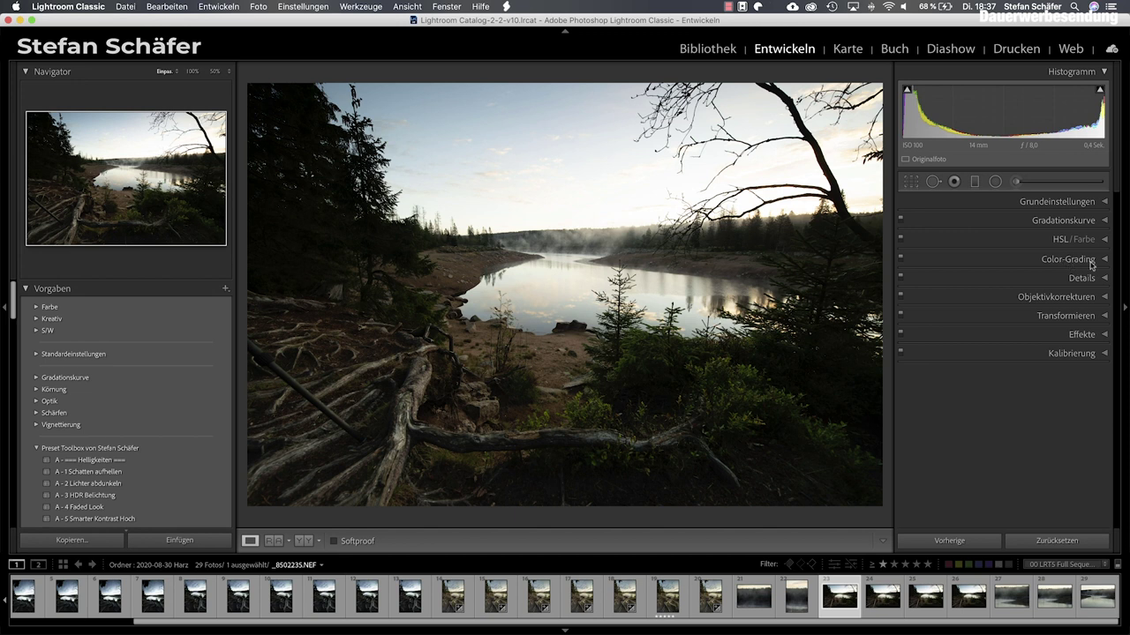
pyautogui.click(1103, 260)
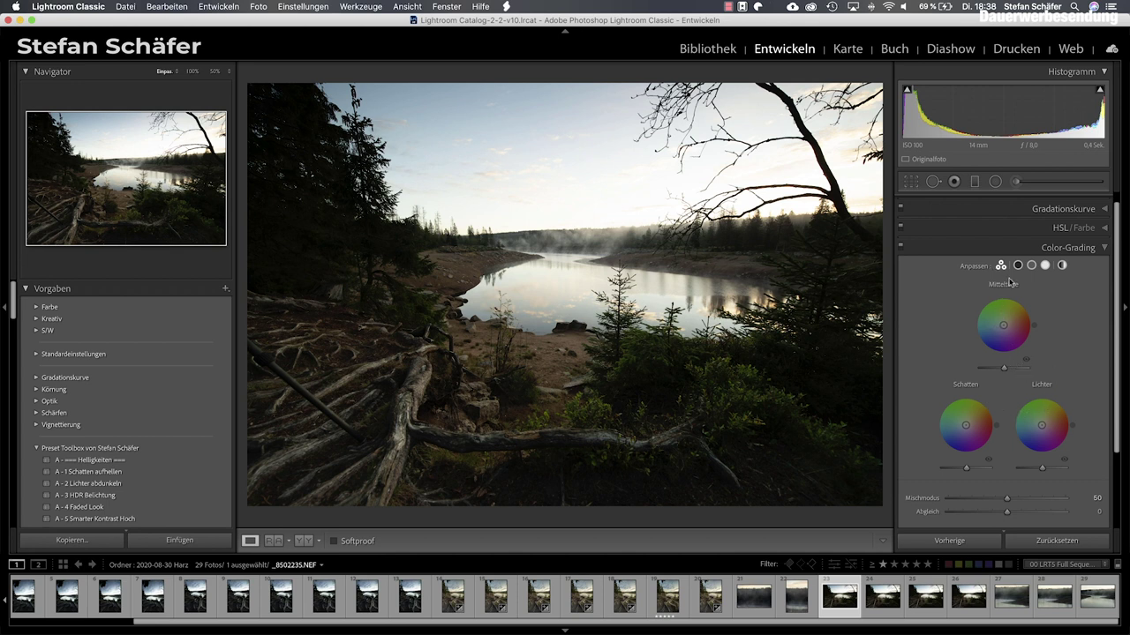
pyautogui.click(1017, 266)
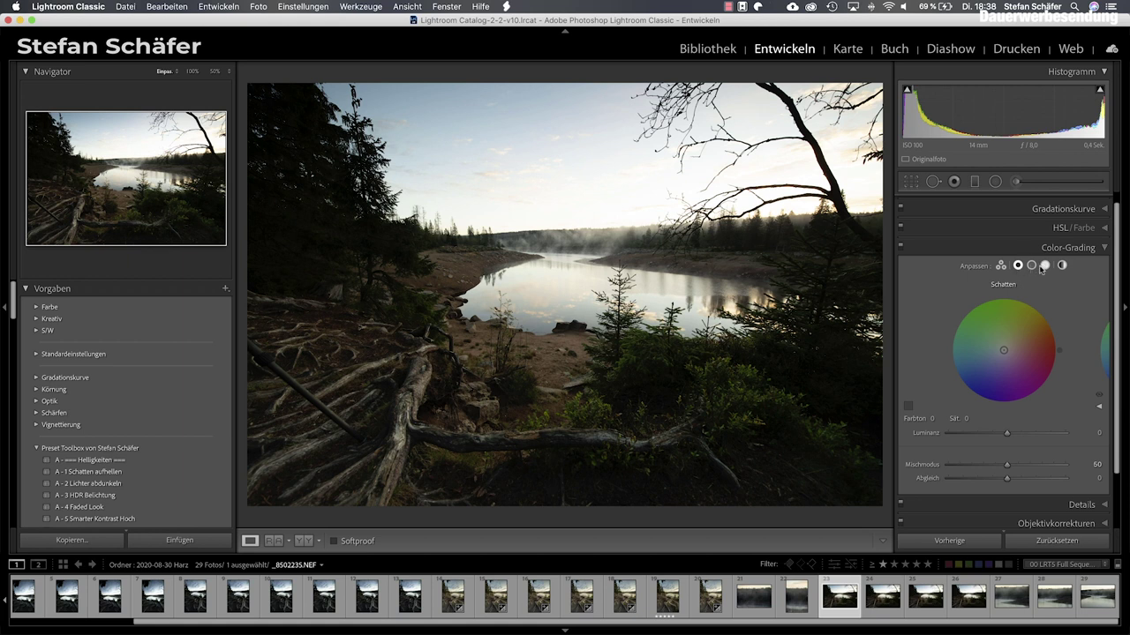
pyautogui.click(1030, 265)
pyautogui.click(1046, 266)
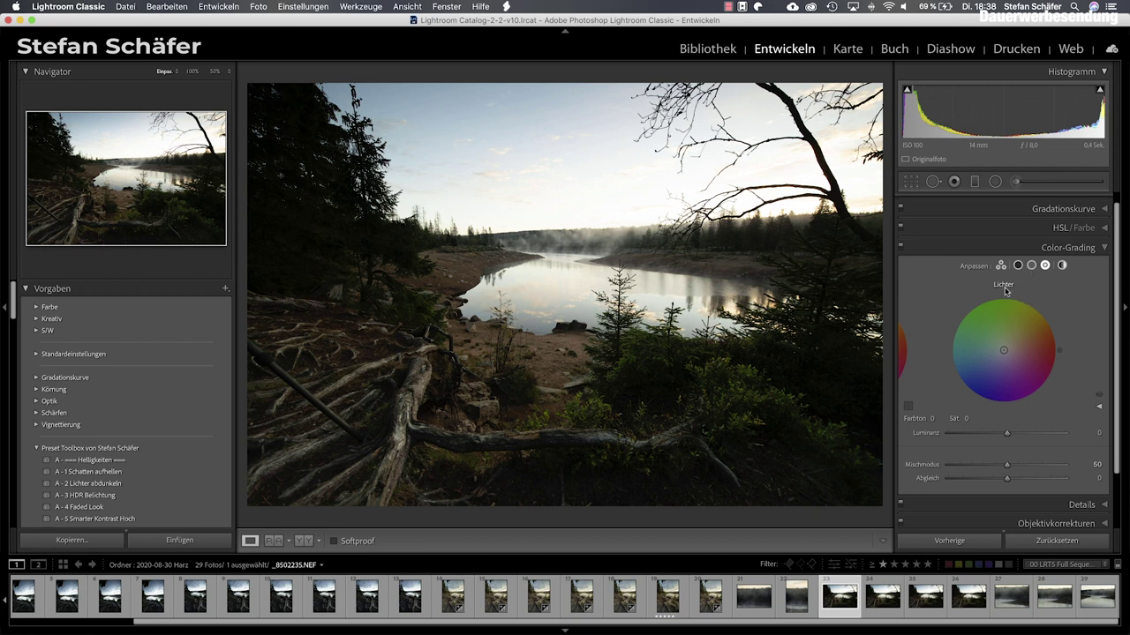
pyautogui.click(1062, 266)
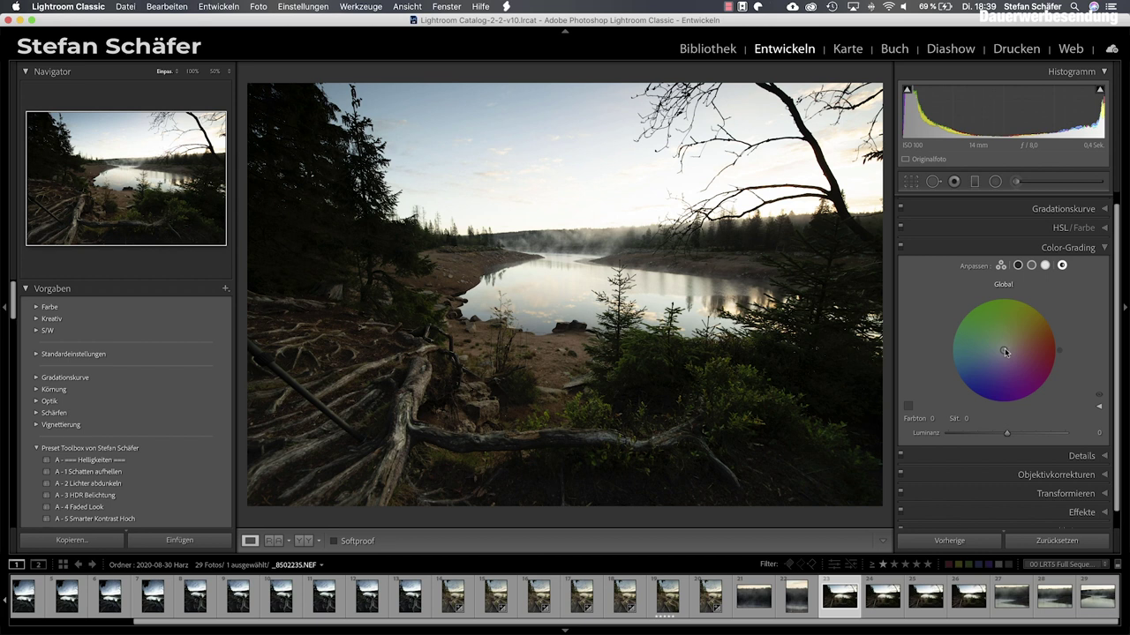
# - Try a blue Global tint, then reset it to hue 0, saturation 0 and show Shadows
pyautogui.moveTo(1005, 352)
pyautogui.mouseDown()
pyautogui.moveTo(971, 396)
pyautogui.moveTo(1003, 351)
pyautogui.mouseUp()
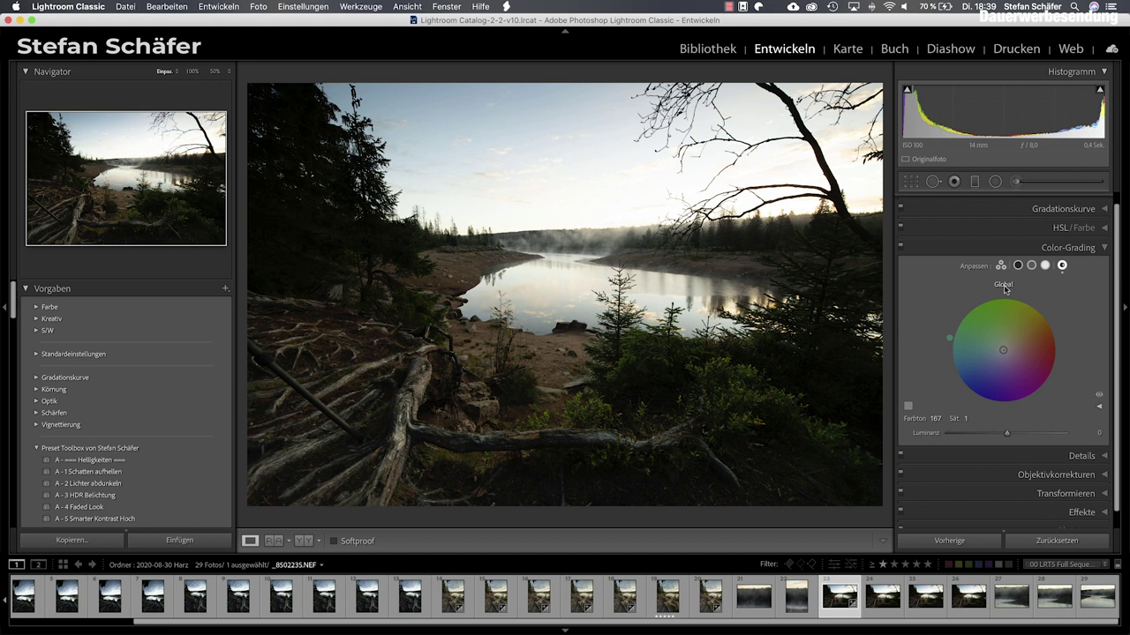
pyautogui.doubleClick(1002, 325)
pyautogui.click(1019, 267)
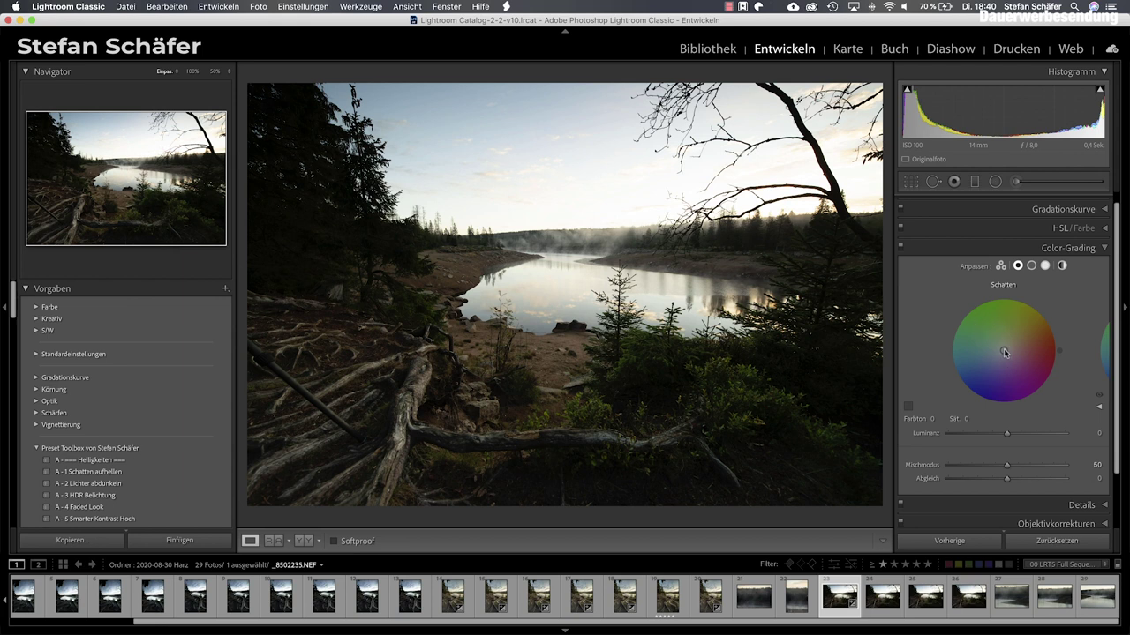
# - Try a warm yellow-orange shadow tint, reset it, and reapply it
pyautogui.moveTo(1002, 351); pyautogui.dragTo(1022, 334)
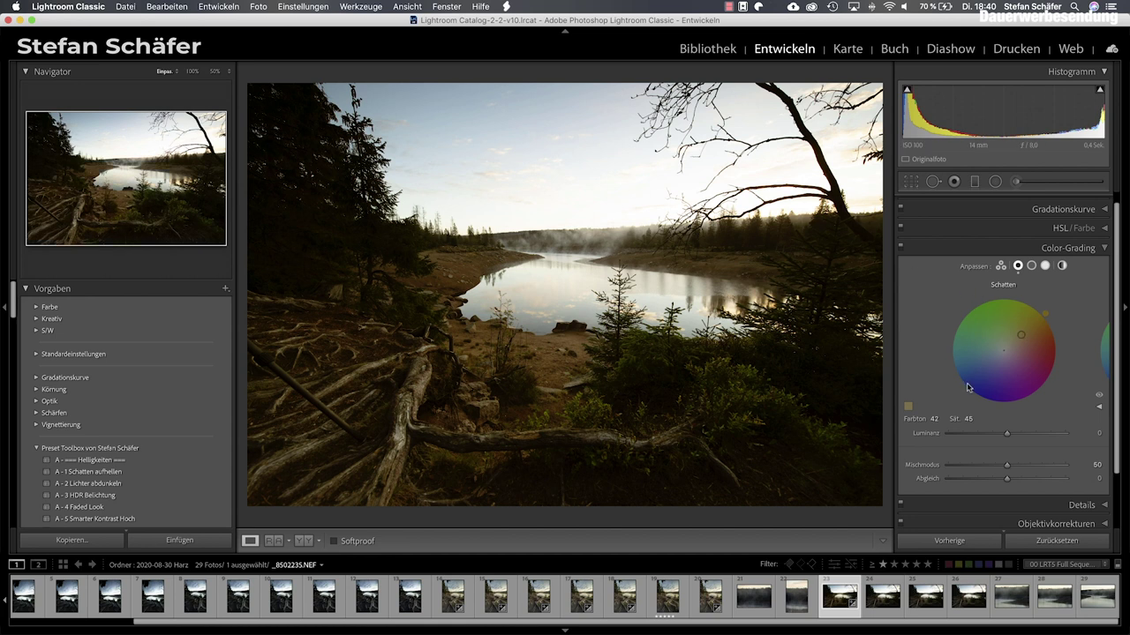
pyautogui.moveTo(1021, 334)
pyautogui.mouseDown()
pyautogui.moveTo(1006, 349)
pyautogui.moveTo(1038, 317)
pyautogui.mouseUp()
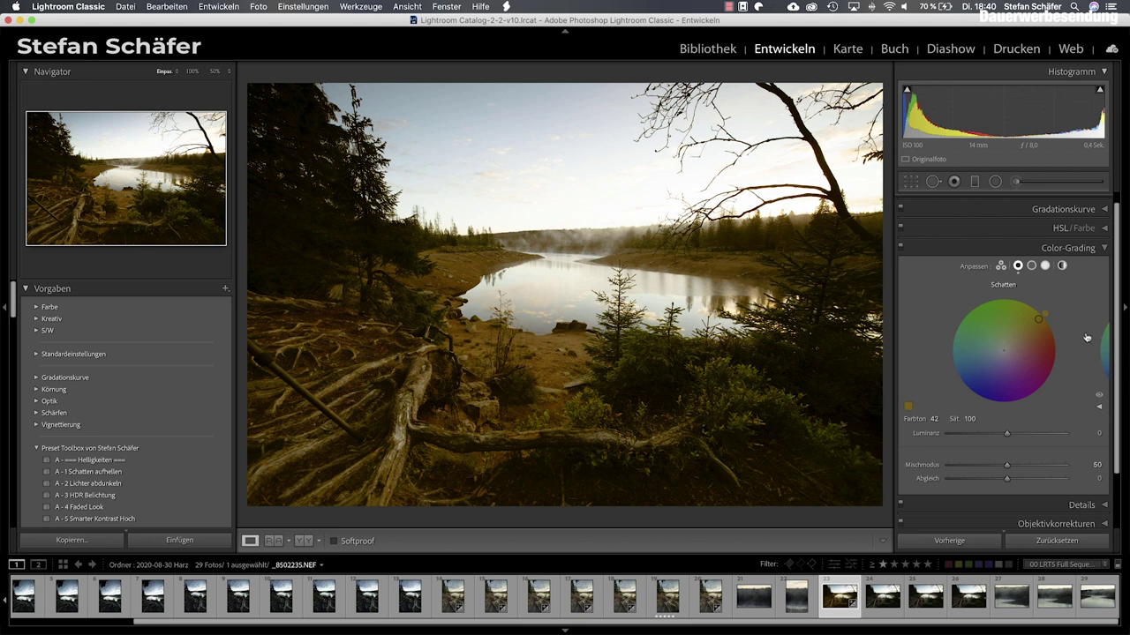
pyautogui.doubleClick(1039, 319)
pyautogui.moveTo(1004, 350); pyautogui.dragTo(1026, 329)
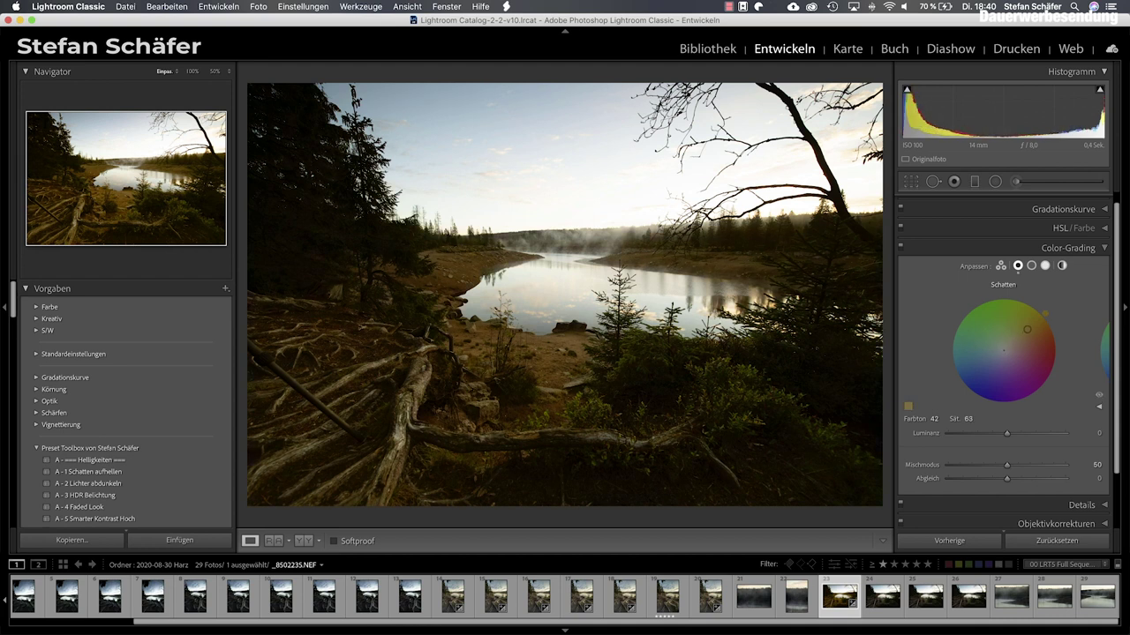
pyautogui.moveTo(1030, 326); pyautogui.dragTo(1034, 329)
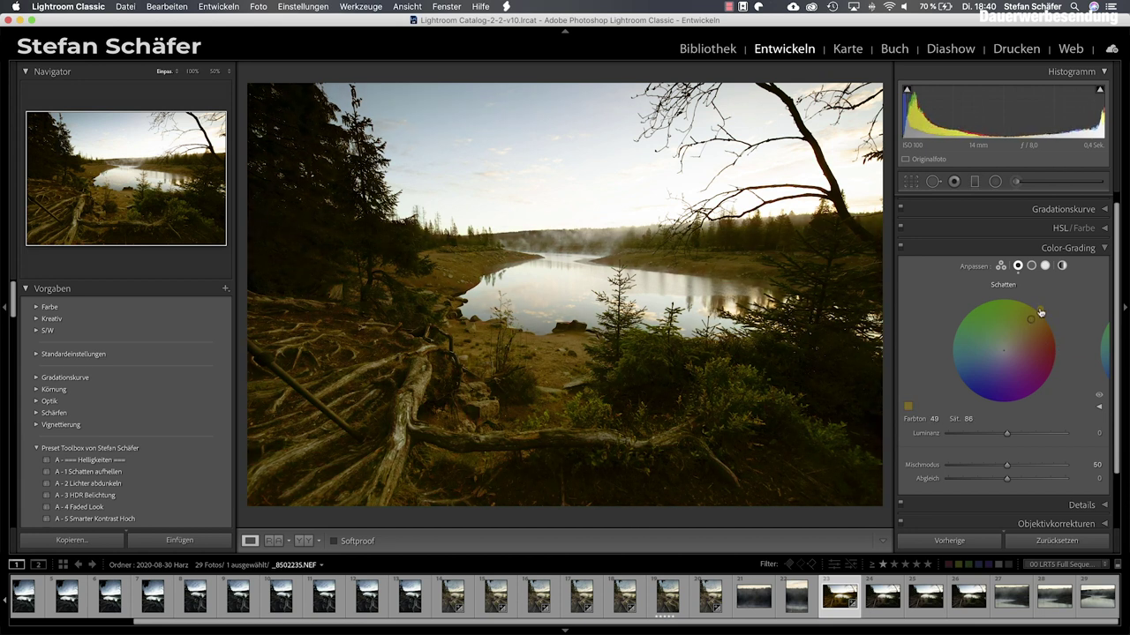
# - Tone the shadow tint down to hue 37, saturation 28 and set shadow luminance to −100
pyautogui.moveTo(1021, 329)
pyautogui.mouseDown()
pyautogui.moveTo(1015, 338)
pyautogui.moveTo(1030, 319)
pyautogui.mouseUp()
pyautogui.moveTo(1039, 329)
pyautogui.mouseDown()
pyautogui.moveTo(1059, 337)
pyautogui.moveTo(1043, 311)
pyautogui.mouseUp()
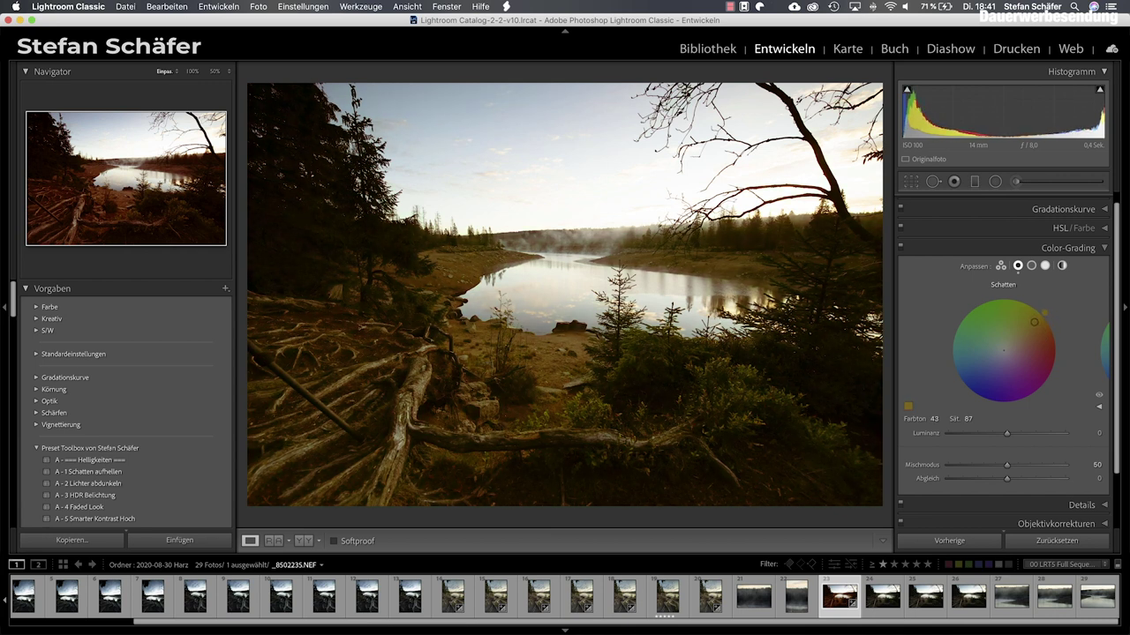
pyautogui.moveTo(1034, 321)
pyautogui.mouseDown()
pyautogui.moveTo(1022, 350)
pyautogui.moveTo(1021, 337)
pyautogui.mouseUp()
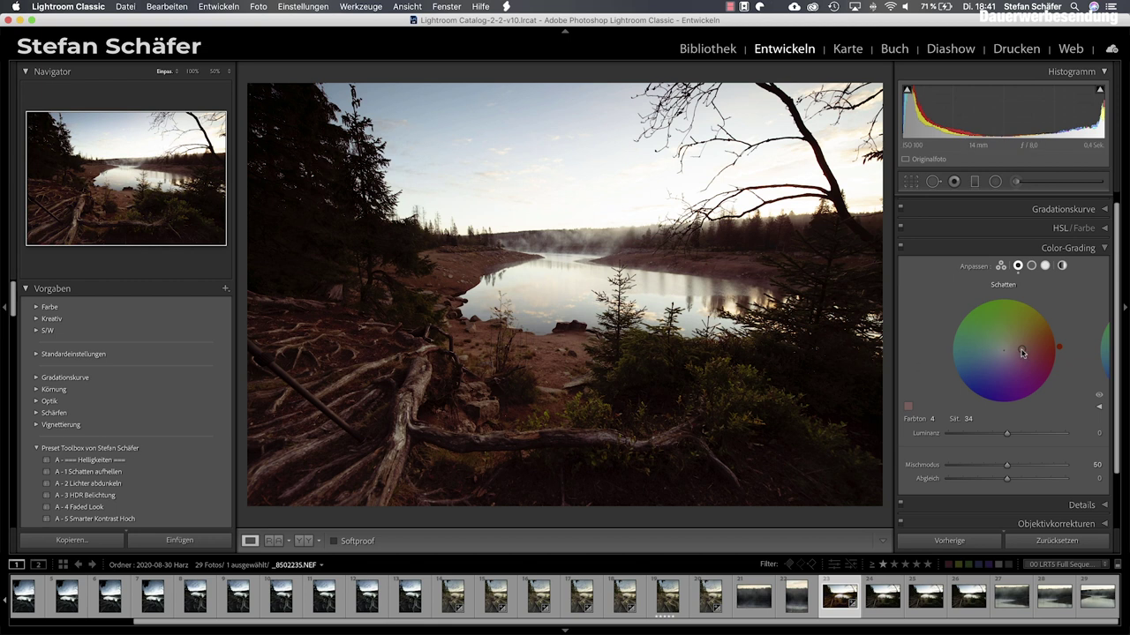
pyautogui.moveTo(1022, 336); pyautogui.dragTo(1015, 342)
pyautogui.moveTo(1008, 436)
pyautogui.mouseDown()
pyautogui.moveTo(948, 434)
pyautogui.moveTo(1067, 439)
pyautogui.moveTo(1008, 439)
pyautogui.mouseUp()
# - Give the highlights a cool blue tint at hue 213, saturation 35, with luminance −25
pyautogui.click(1032, 266)
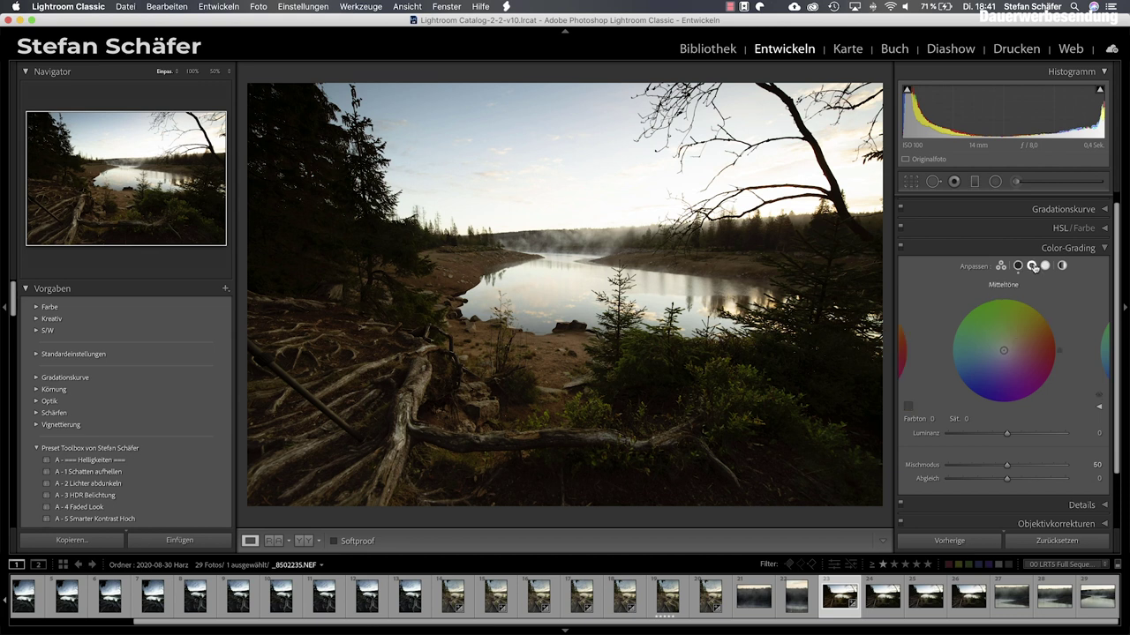
pyautogui.click(1045, 265)
pyautogui.moveTo(1006, 352); pyautogui.dragTo(962, 369)
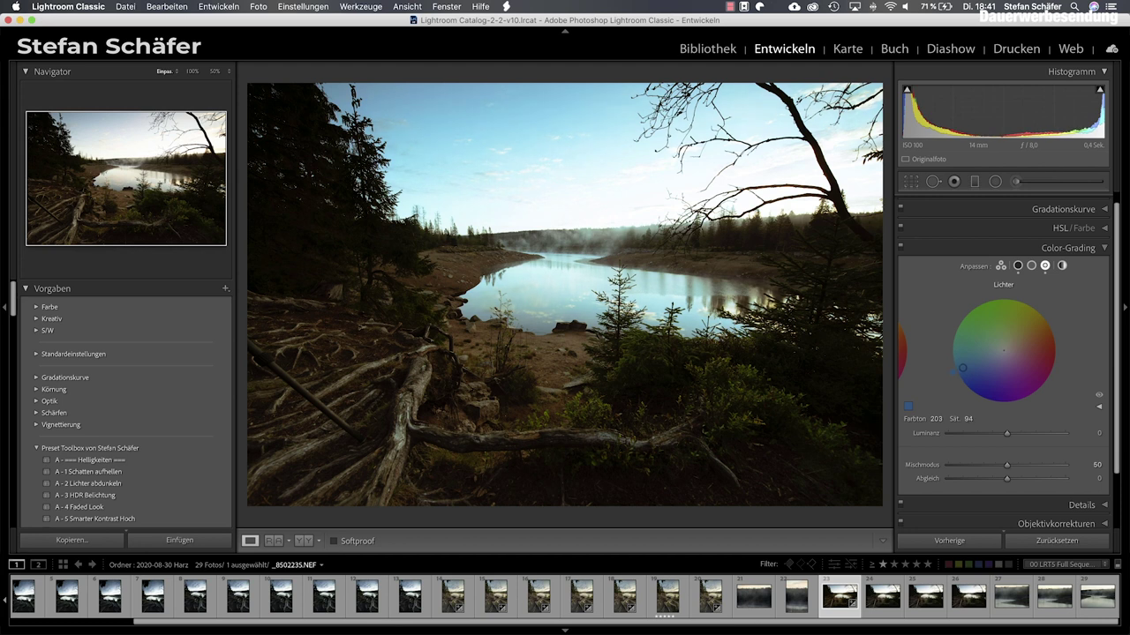
pyautogui.moveTo(963, 369)
pyautogui.mouseDown()
pyautogui.moveTo(973, 397)
pyautogui.moveTo(959, 381)
pyautogui.moveTo(990, 364)
pyautogui.mouseUp()
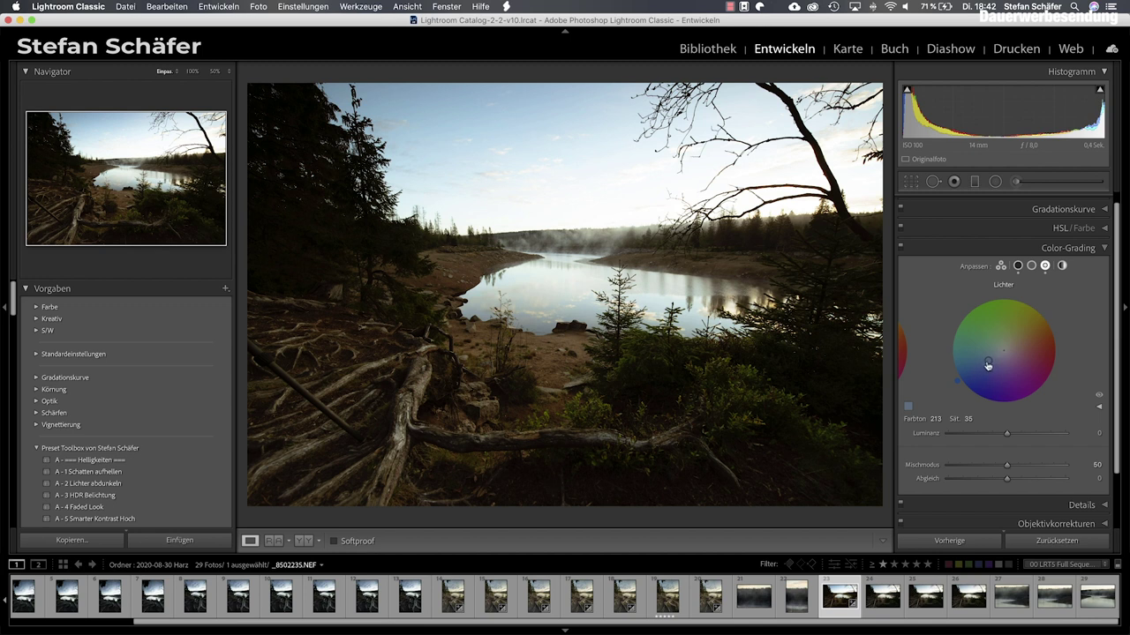
pyautogui.moveTo(1008, 437); pyautogui.dragTo(993, 437)
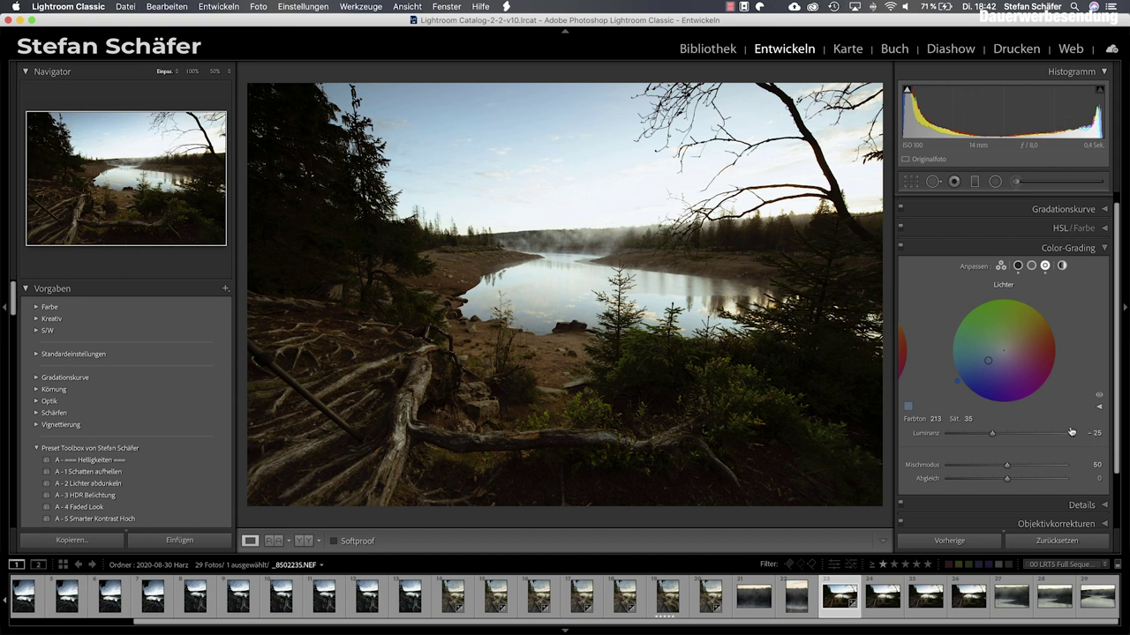
# - Warm the midtones to hue 47, saturation 30 and raise midtone luminance to +40
pyautogui.click(1031, 266)
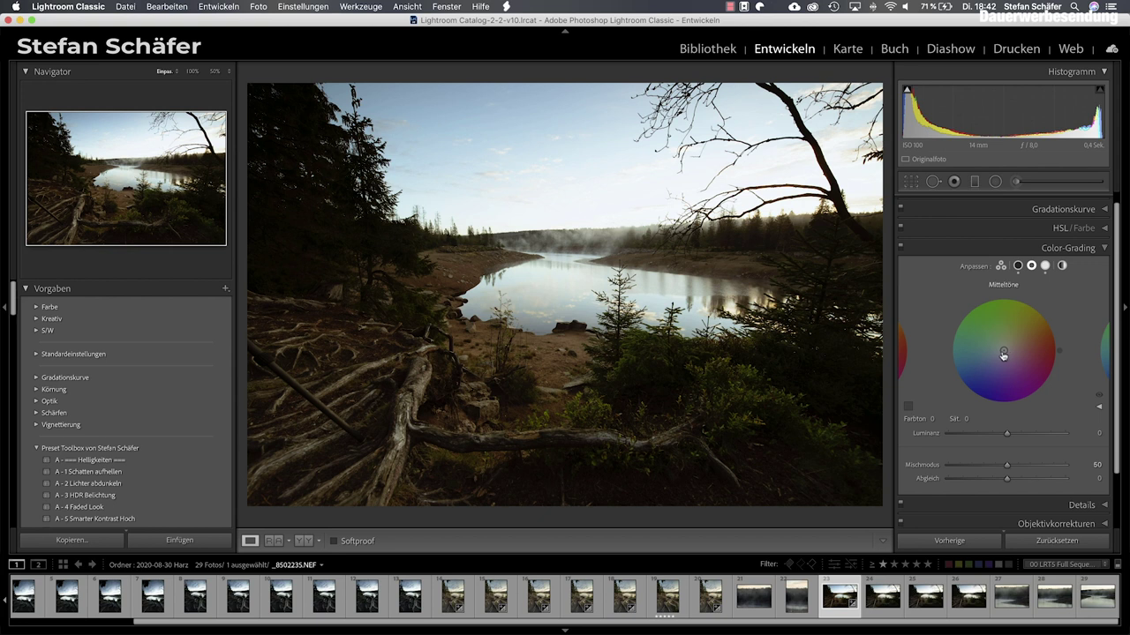
pyautogui.moveTo(1005, 353); pyautogui.dragTo(1016, 338)
pyautogui.moveTo(1012, 338); pyautogui.dragTo(1014, 338)
pyautogui.moveTo(1008, 437)
pyautogui.mouseDown()
pyautogui.moveTo(986, 436)
pyautogui.moveTo(1031, 436)
pyautogui.mouseUp()
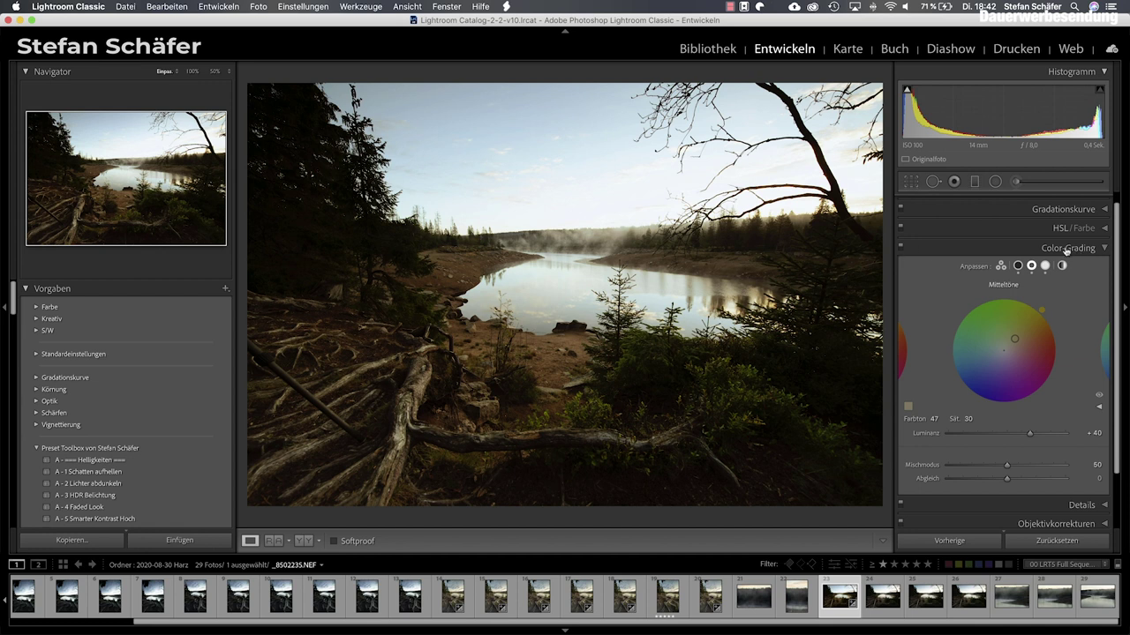
pyautogui.click(901, 250)
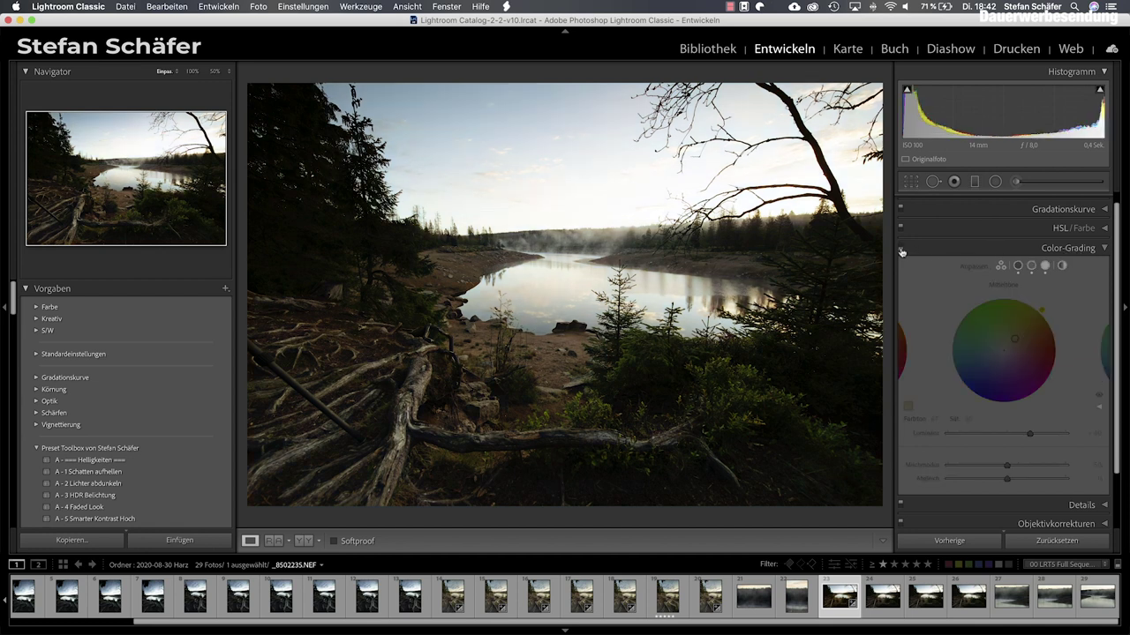
# - Toggle colour grading off and on for a before/after comparison, leaving it enabled
pyautogui.click(901, 251)
pyautogui.click(901, 251)
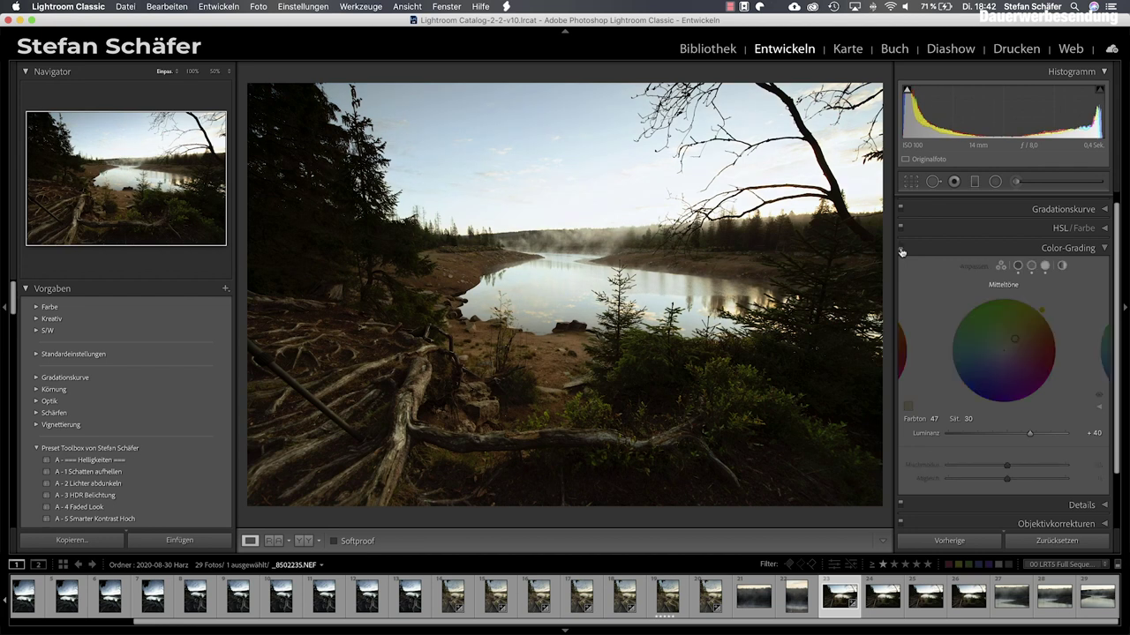
pyautogui.click(901, 251)
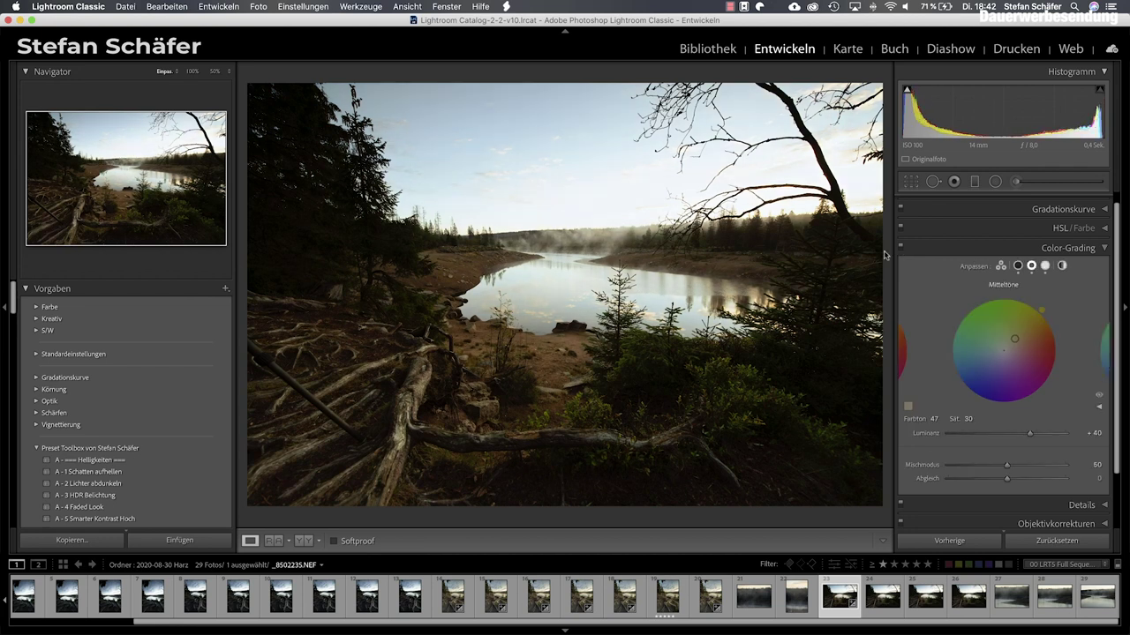
pyautogui.scroll(1, 1060, 210)
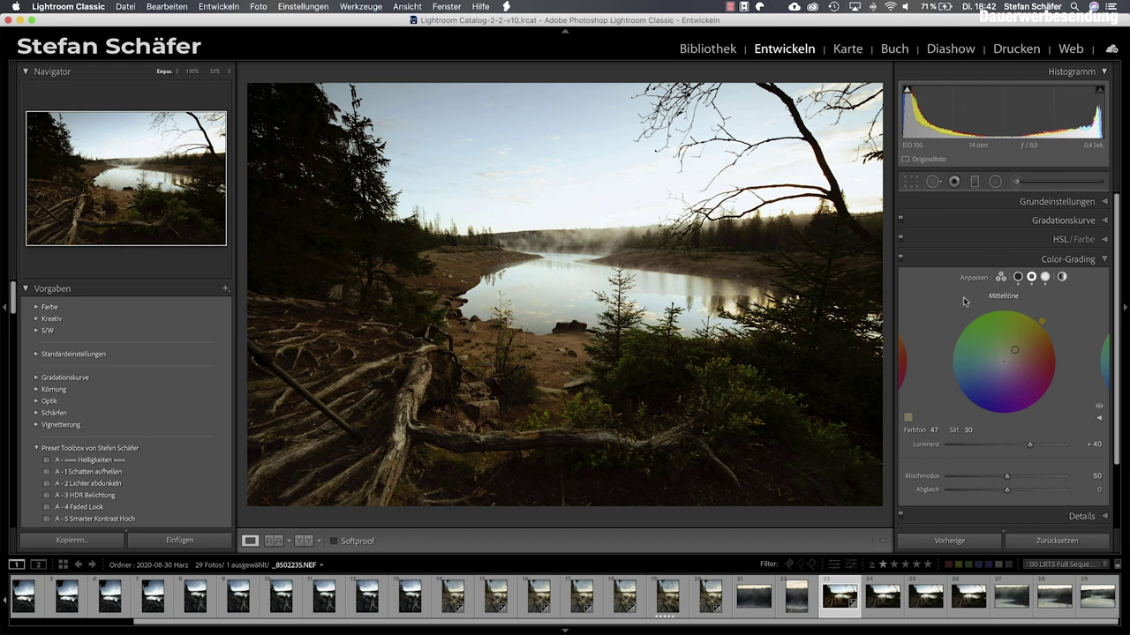
pyautogui.click(901, 261)
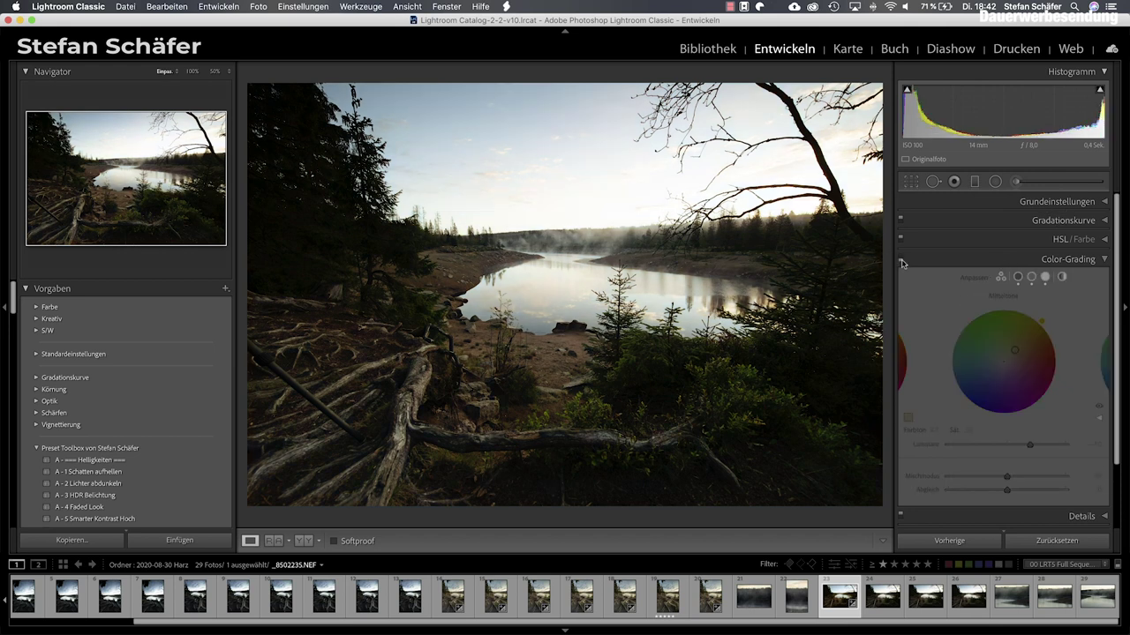
pyautogui.click(901, 261)
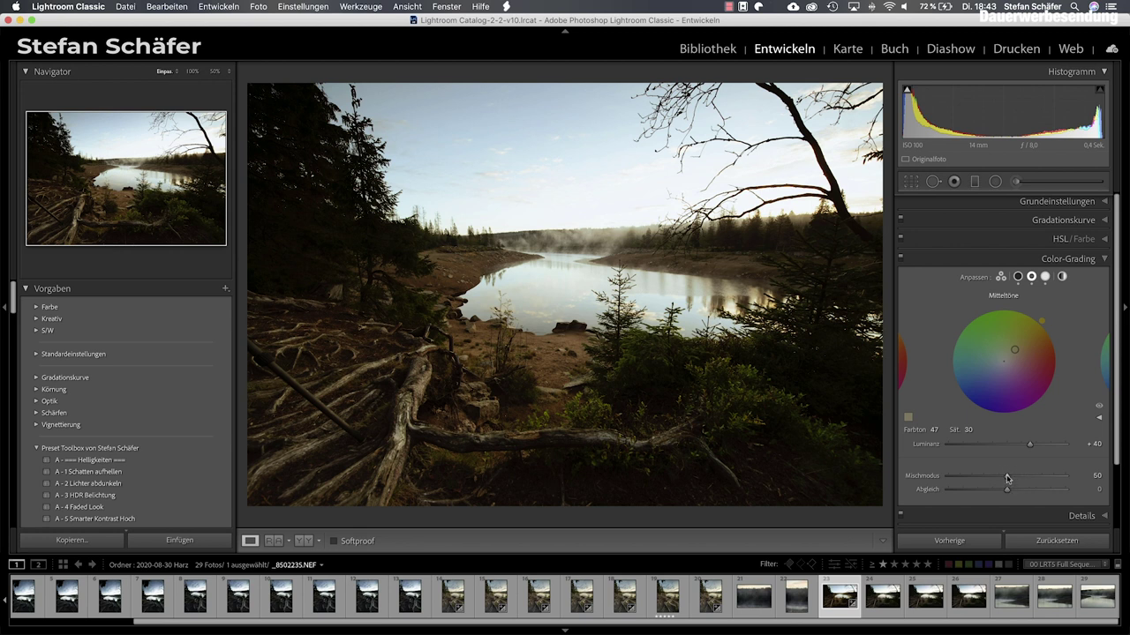
# - Raise blending to 77 and strengthen the warm midtone and shadow tints
pyautogui.moveTo(1008, 478); pyautogui.dragTo(1044, 478)
pyautogui.moveTo(1014, 350); pyautogui.dragTo(1037, 327)
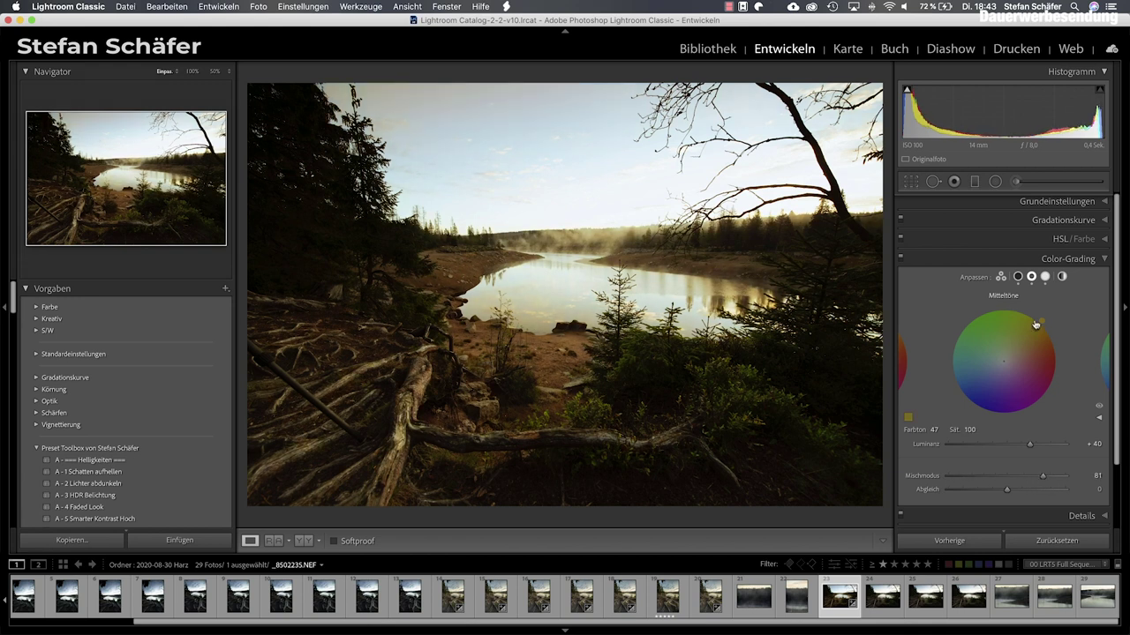
pyautogui.click(1018, 276)
pyautogui.moveTo(1016, 356); pyautogui.dragTo(1032, 339)
# - Push the highlights to a saturated blue (hue 213, saturation 82) and test blending from 0 to 100
pyautogui.click(1046, 277)
pyautogui.moveTo(990, 372); pyautogui.dragTo(968, 385)
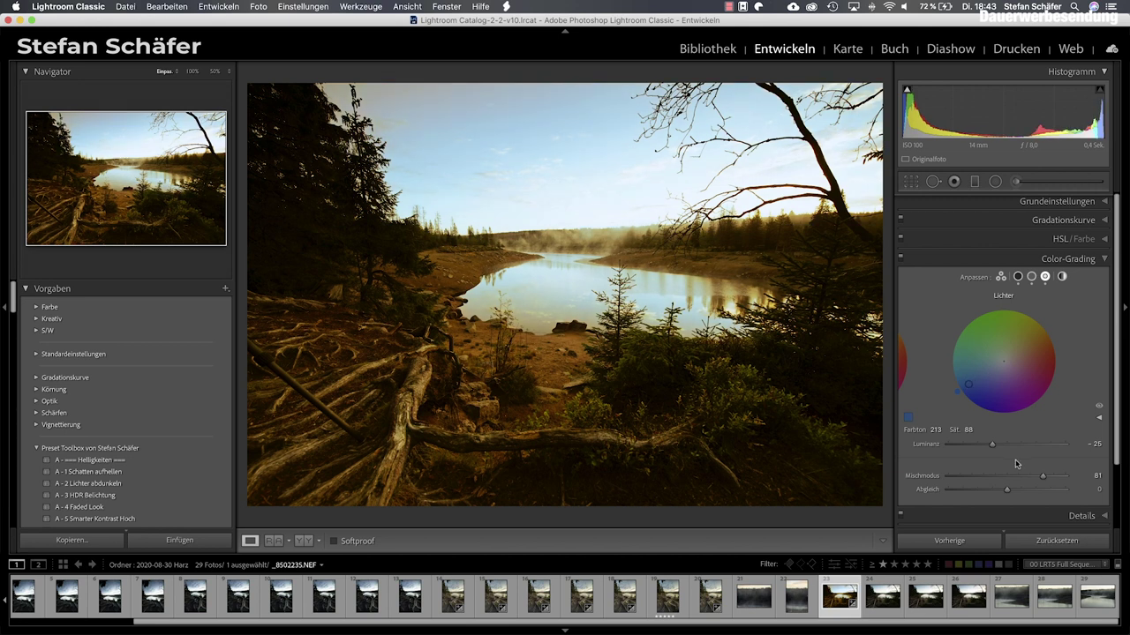
pyautogui.moveTo(1042, 478); pyautogui.dragTo(924, 480)
pyautogui.moveTo(948, 475); pyautogui.dragTo(1065, 475)
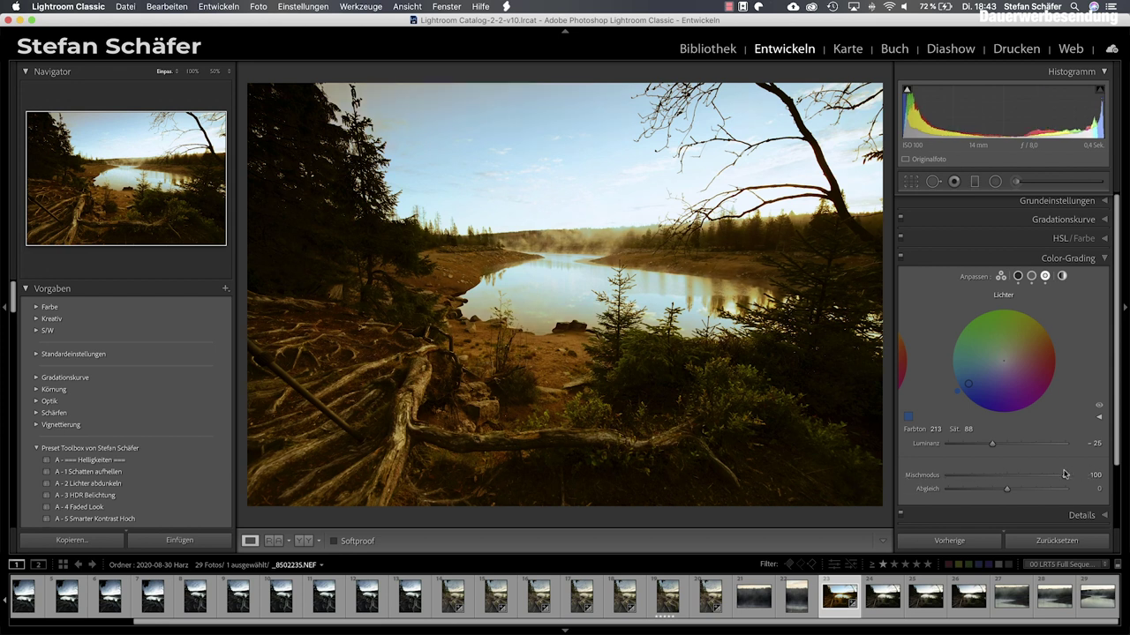
pyautogui.moveTo(1065, 475)
pyautogui.mouseDown()
pyautogui.moveTo(967, 477)
pyautogui.moveTo(1043, 478)
pyautogui.moveTo(1006, 476)
pyautogui.mouseUp()
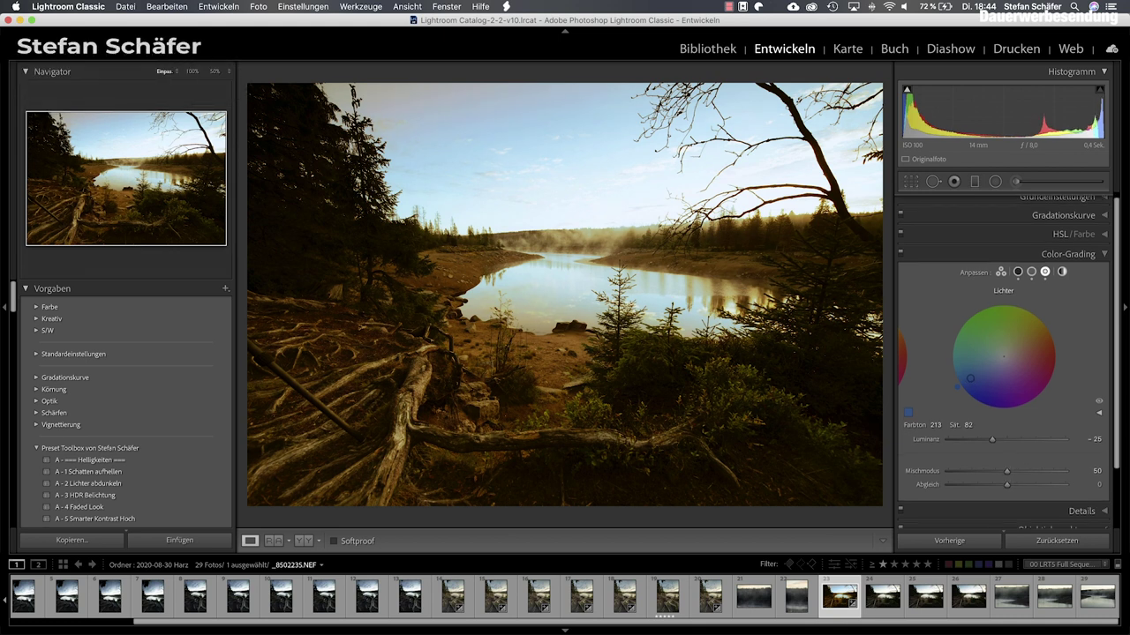
# - Lower the tint saturations to highlights 19, midtones 28 and shadows 32
pyautogui.moveTo(970, 379); pyautogui.dragTo(994, 363)
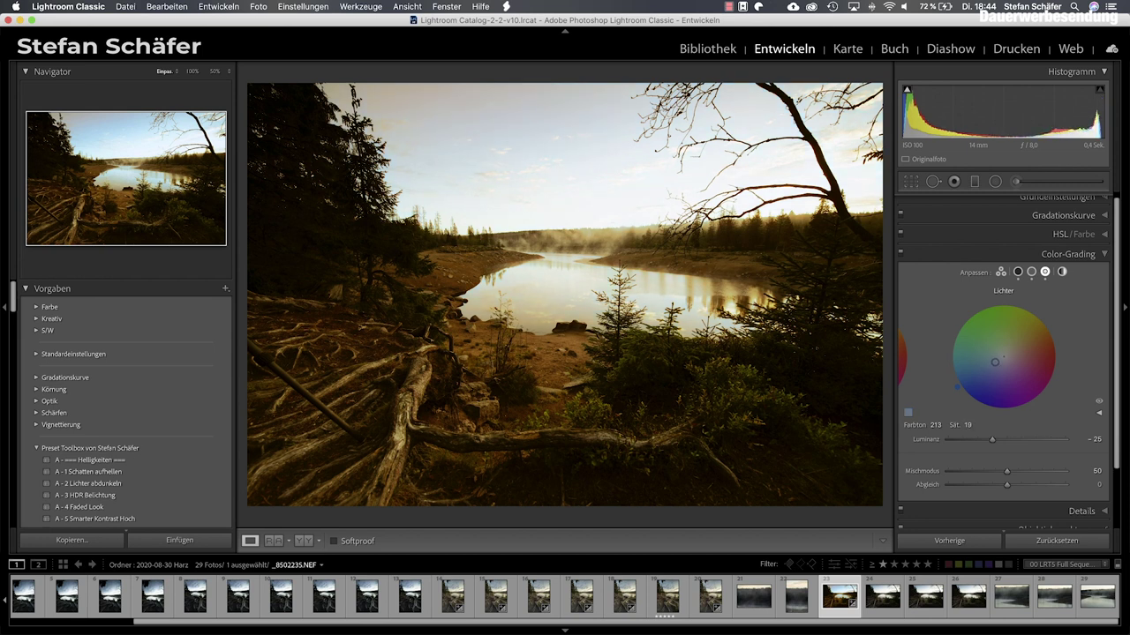
pyautogui.click(1032, 273)
pyautogui.moveTo(1035, 328); pyautogui.dragTo(1009, 351)
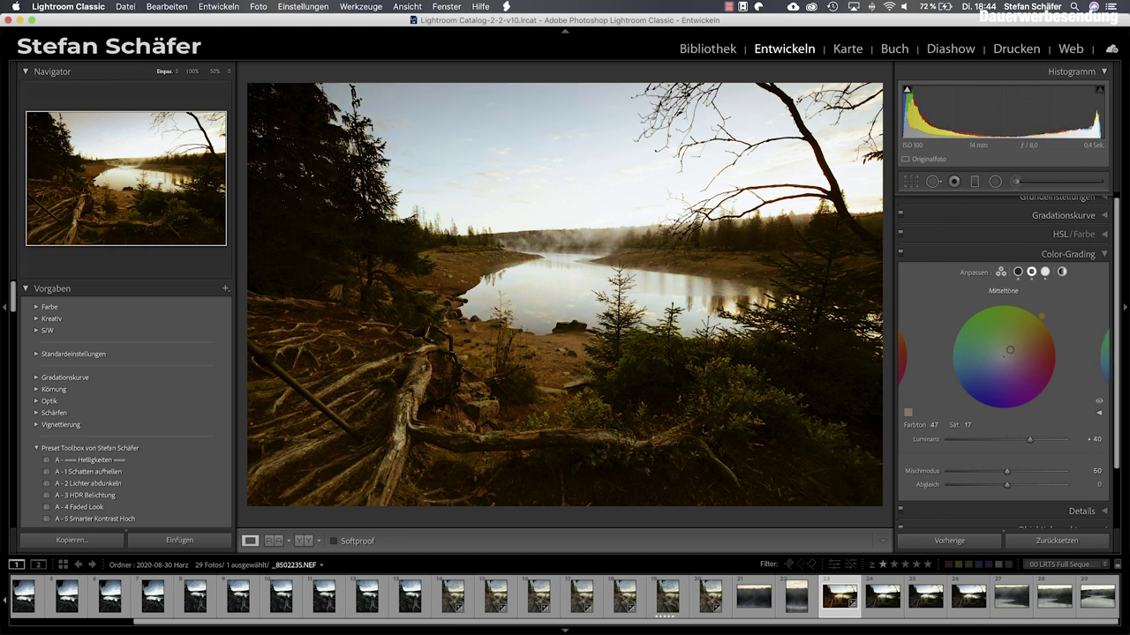
pyautogui.moveTo(1010, 350); pyautogui.dragTo(1013, 346)
pyautogui.click(1045, 273)
pyautogui.click(1018, 273)
pyautogui.moveTo(1033, 336); pyautogui.dragTo(1018, 346)
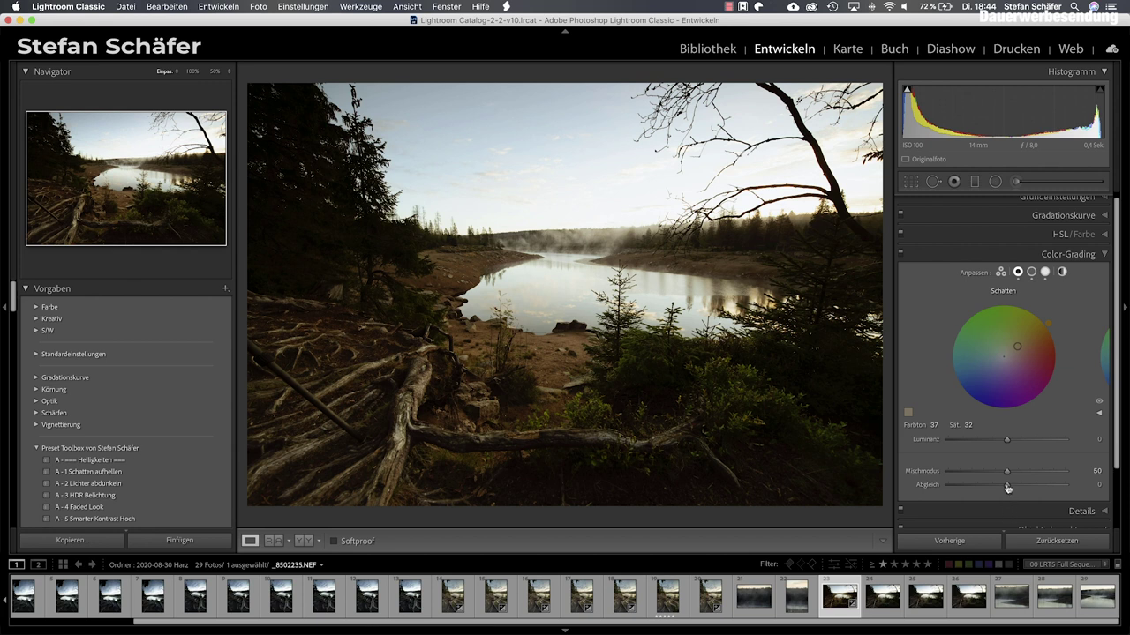
pyautogui.moveTo(1009, 488)
pyautogui.mouseDown()
pyautogui.moveTo(1082, 490)
pyautogui.moveTo(963, 494)
pyautogui.mouseUp()
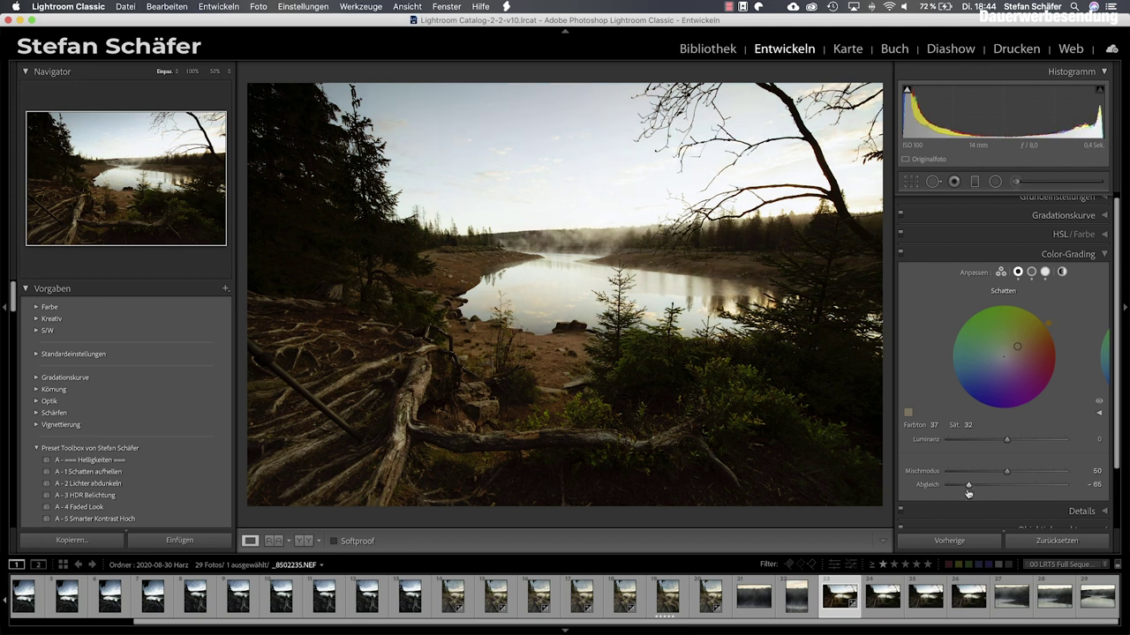
pyautogui.moveTo(963, 494); pyautogui.dragTo(1048, 492)
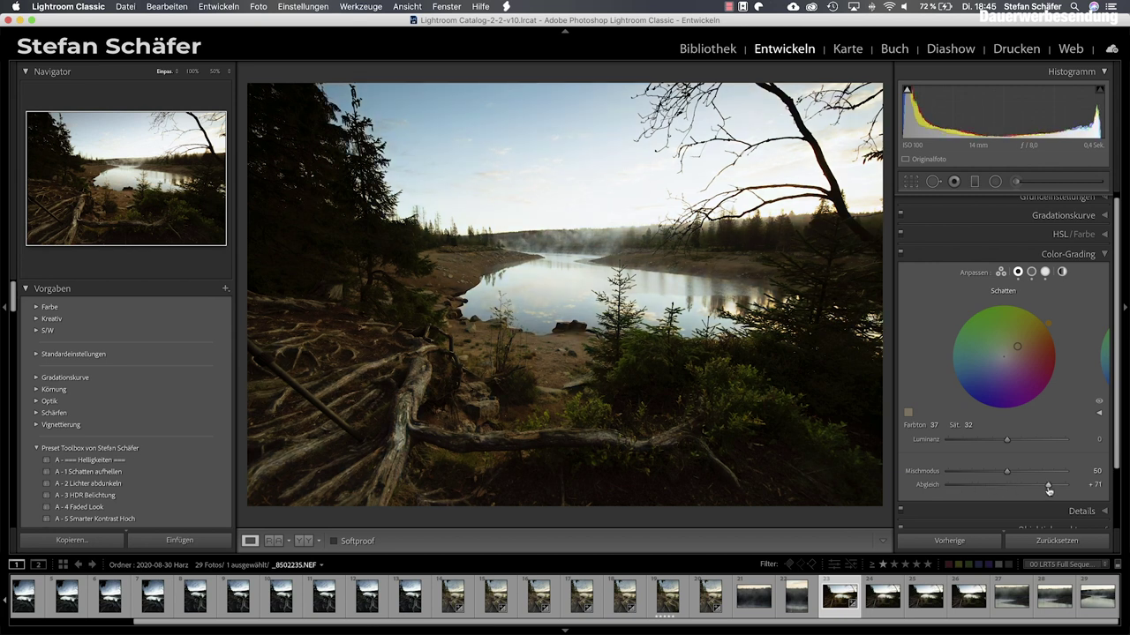
pyautogui.moveTo(1049, 491); pyautogui.dragTo(1007, 492)
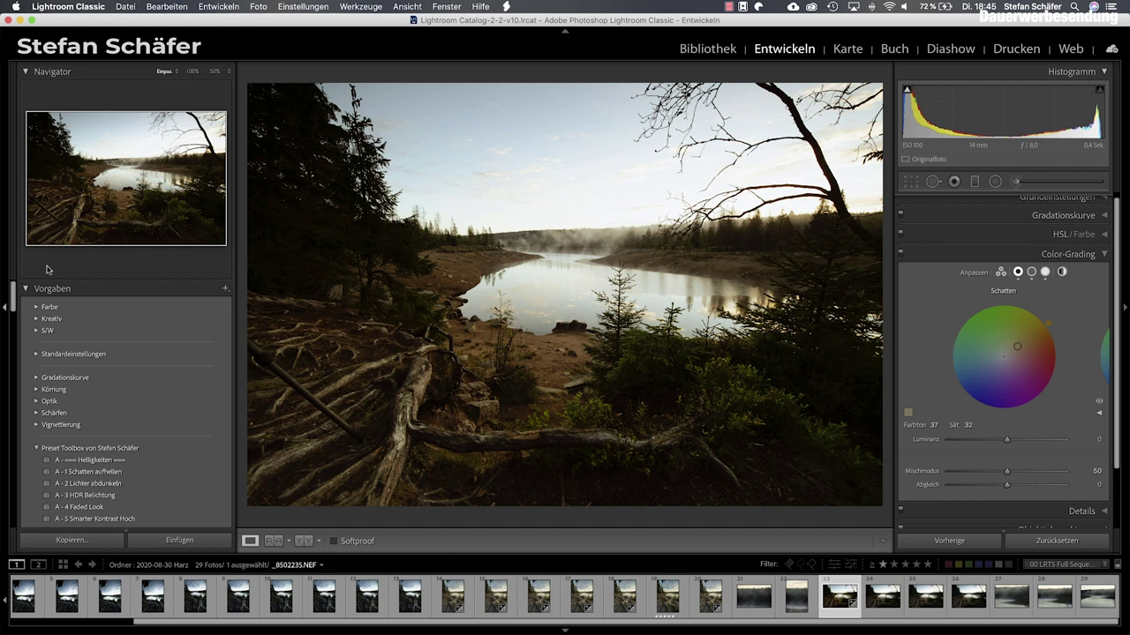
# - Scroll the Presets panel to the Preset Toolbox C group and apply 'C - 1 Blaue Lichter'
pyautogui.scroll(-3, 142, 387)
pyautogui.scroll(-2, 142, 386)
pyautogui.scroll(-2, 142, 386)
pyautogui.scroll(-2, 144, 387)
pyautogui.scroll(-2, 185, 408)
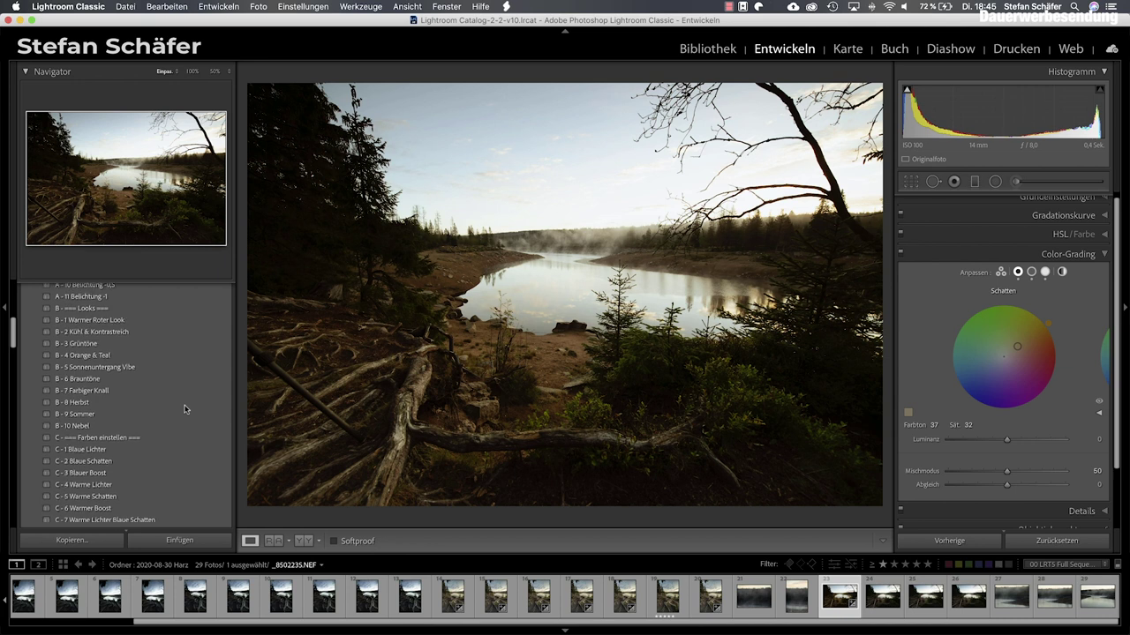
pyautogui.scroll(-2, 185, 409)
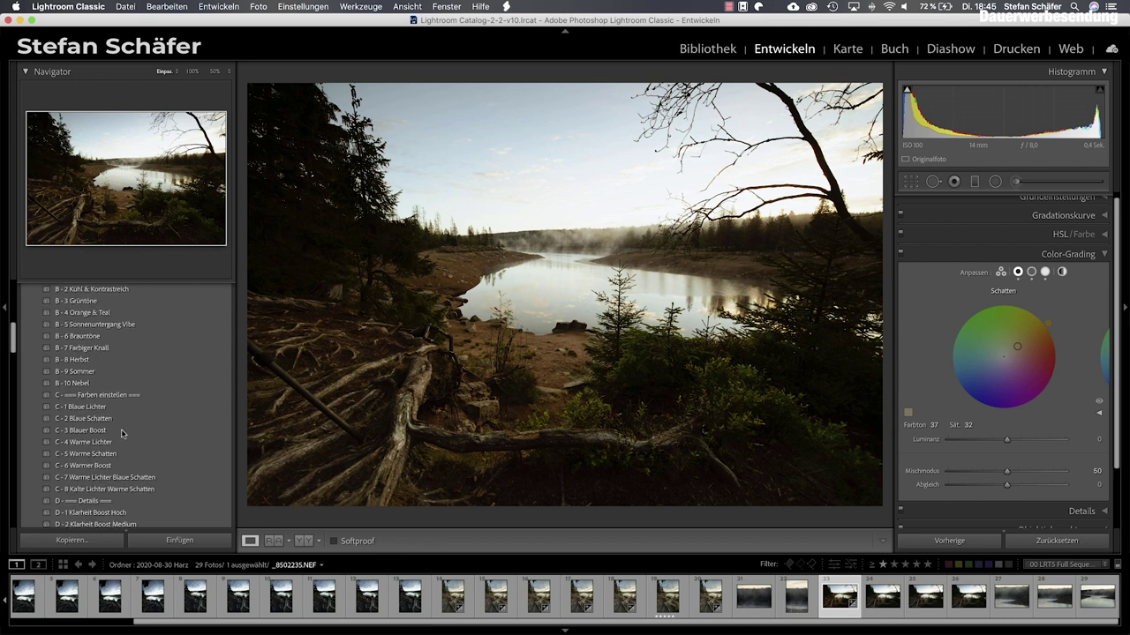
pyautogui.click(86, 407)
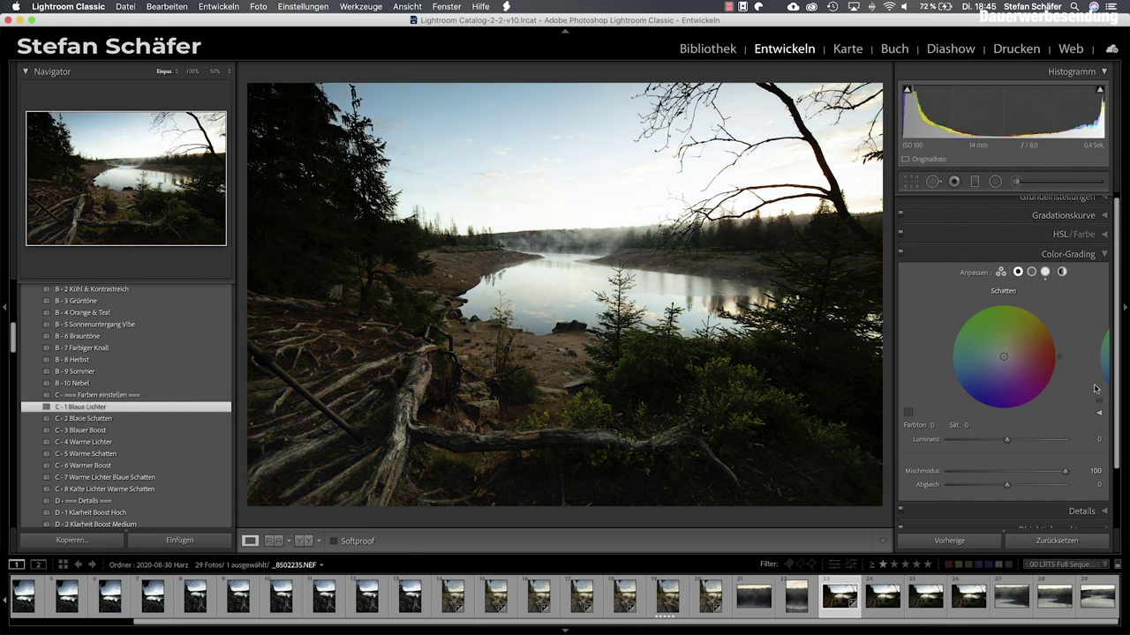
# - Inspect the preset's highlight tint (hue 209, saturation 15), keeping blending at 100
pyautogui.click(1045, 271)
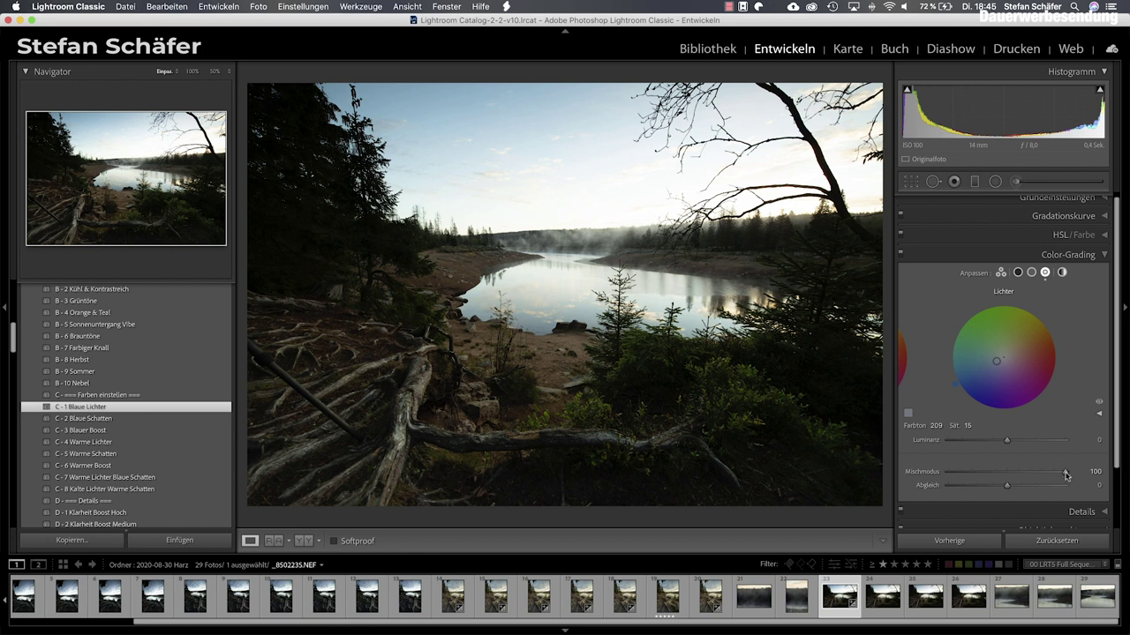
pyautogui.moveTo(1066, 475)
pyautogui.mouseDown()
pyautogui.moveTo(980, 475)
pyautogui.moveTo(1086, 477)
pyautogui.mouseUp()
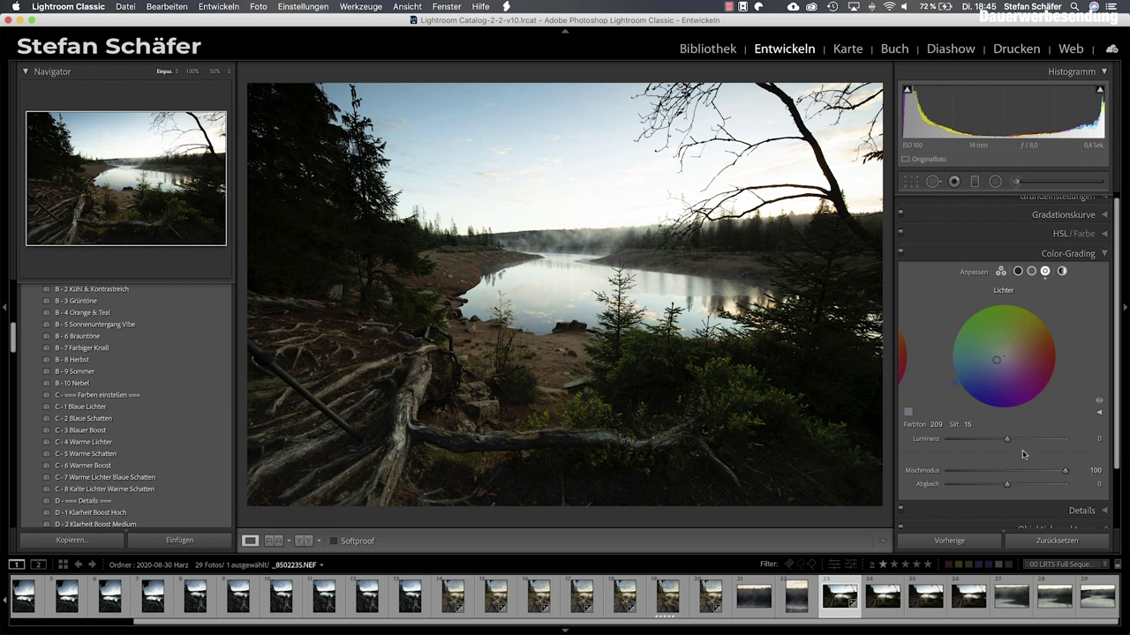